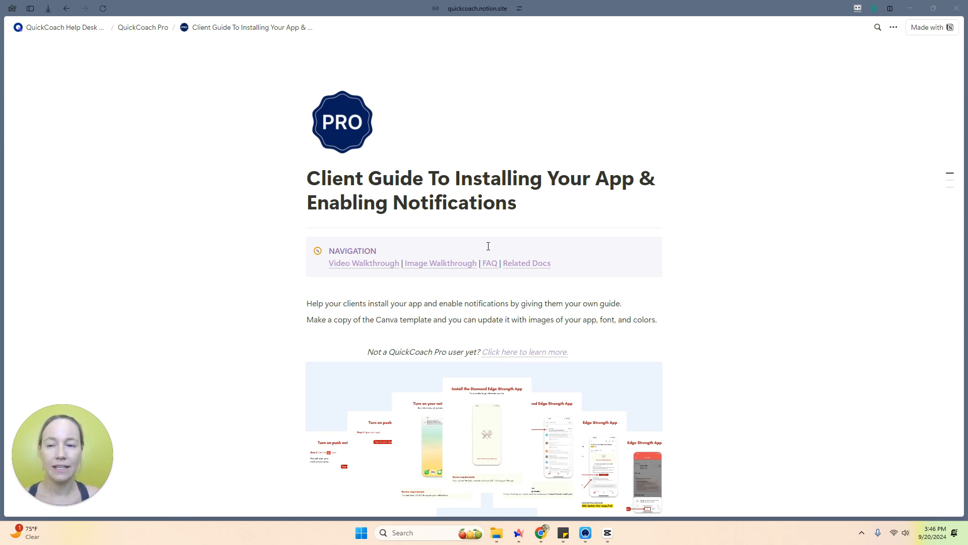
Create a new design from the Canva template linked under Image Walkthrough and expand it to the full window.
scroll(488, 247, down, 9)
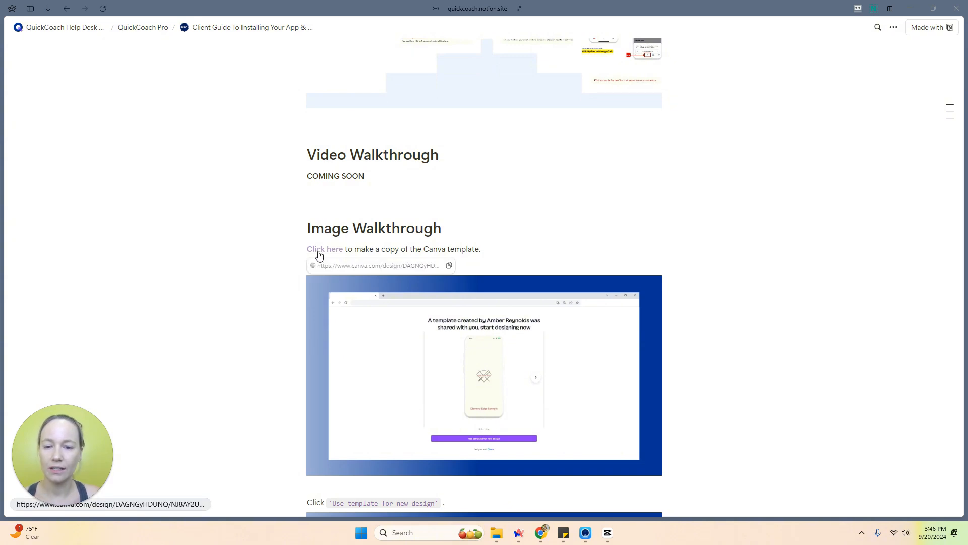
click(318, 250)
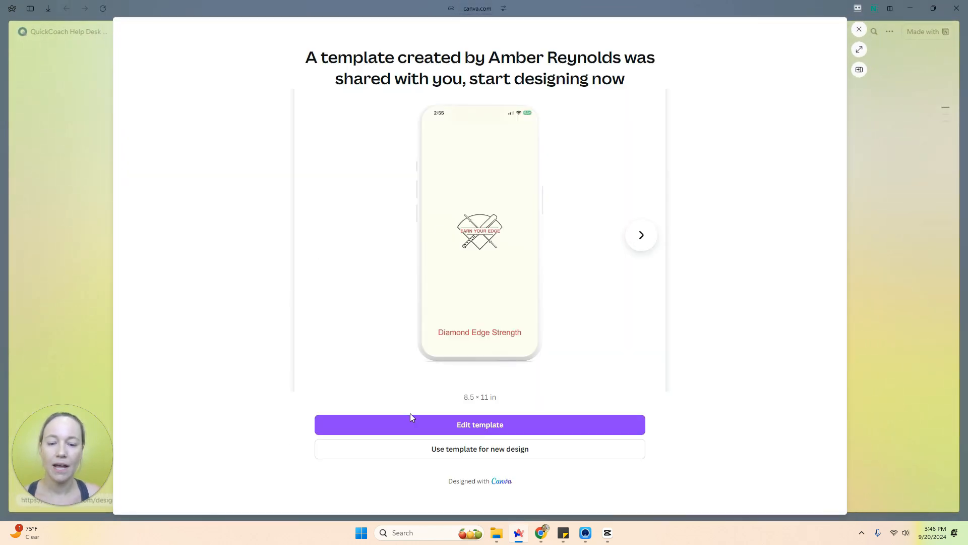
click(454, 459)
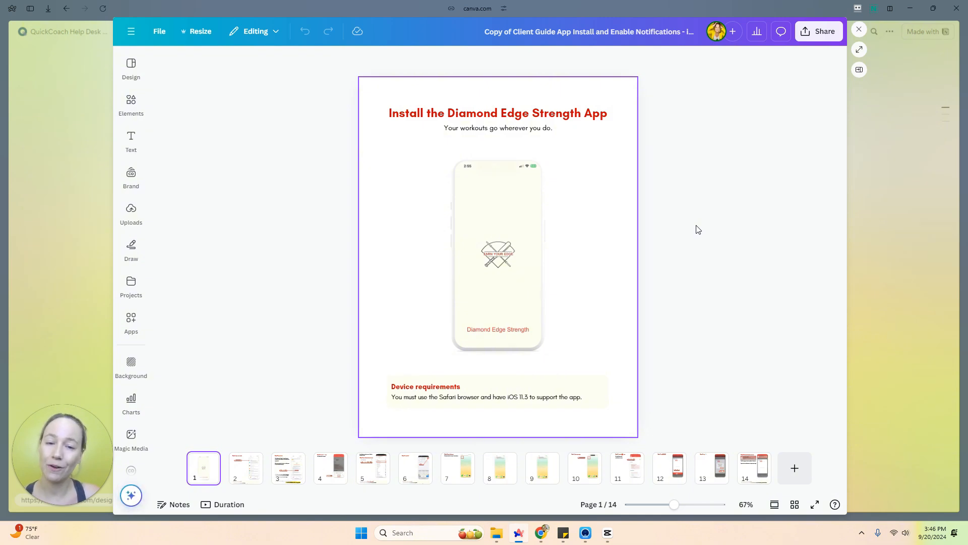
click(860, 50)
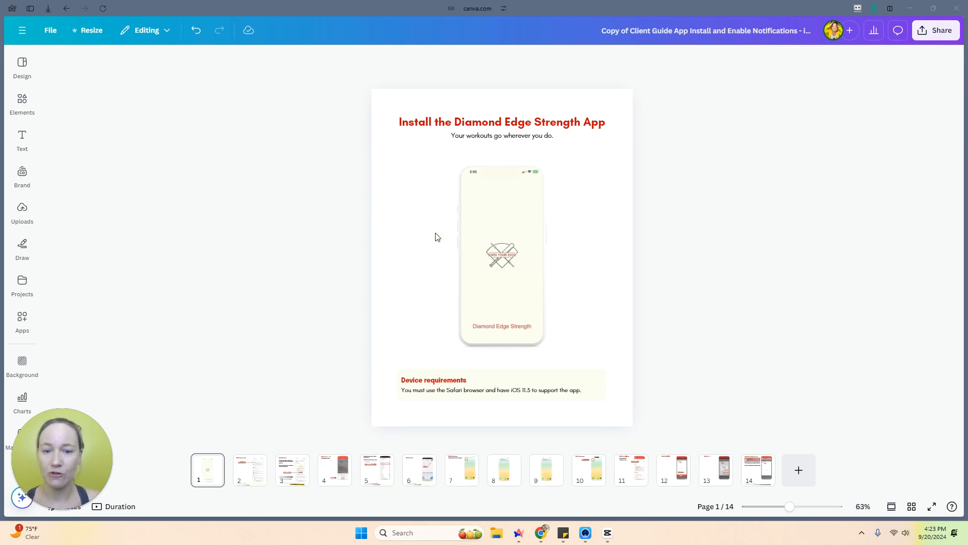
Examine the font and text colour options available for the page 1 heading.
double_click(473, 125)
click(432, 196)
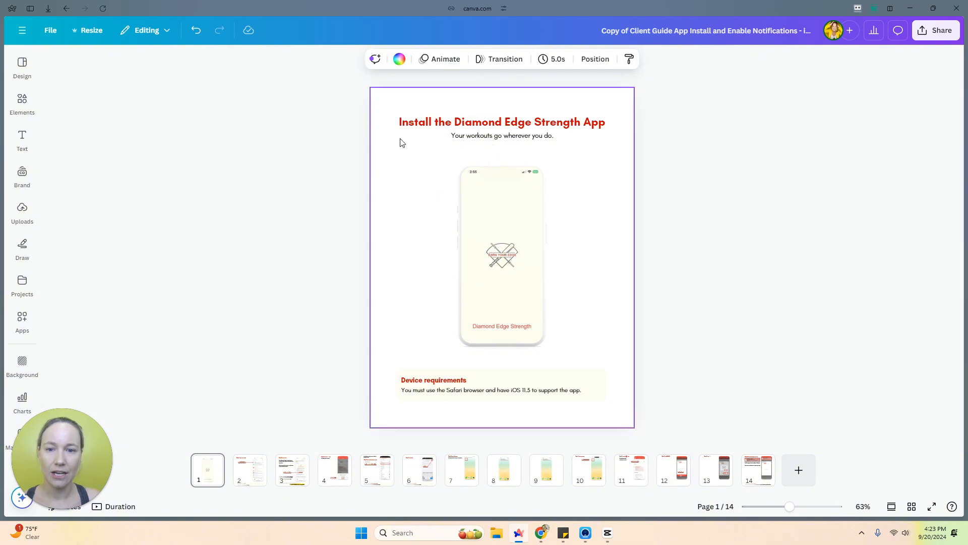
click(440, 123)
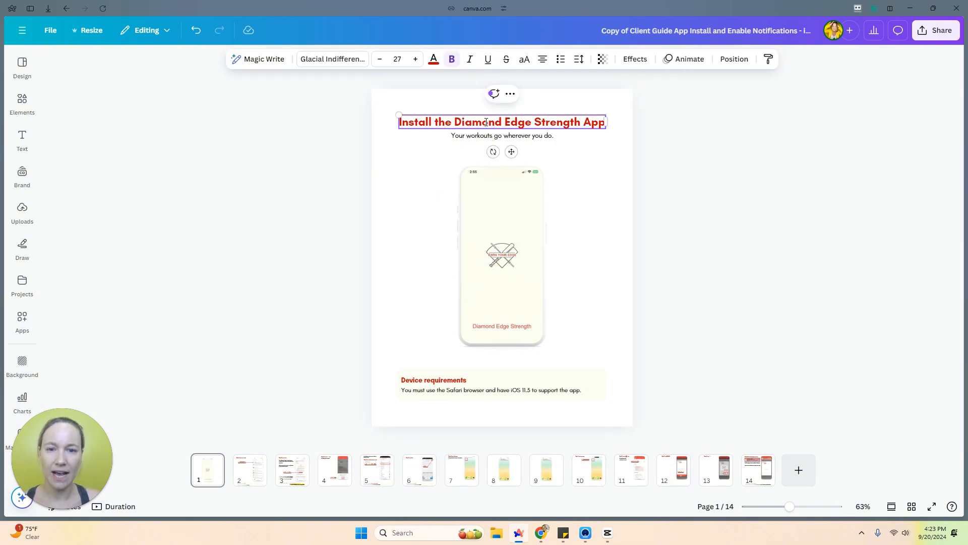
click(403, 187)
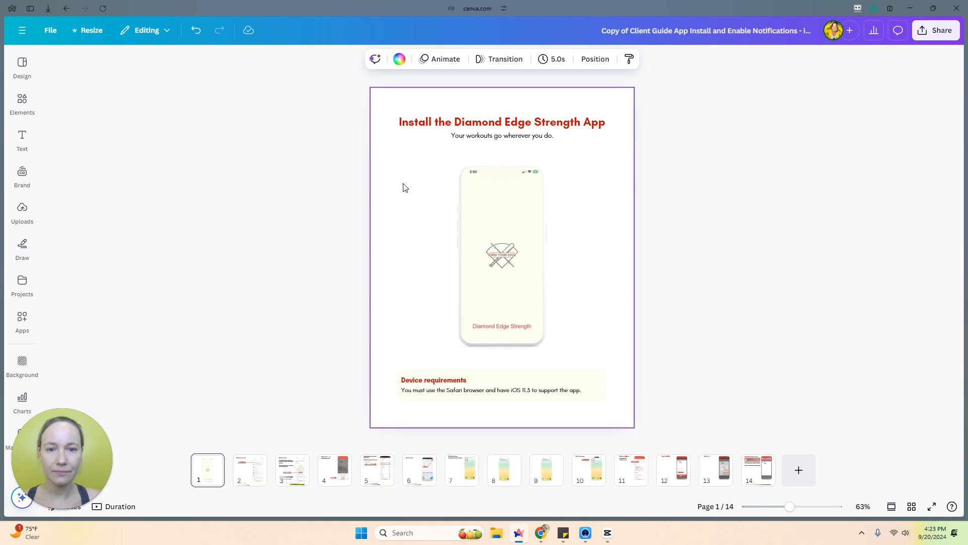
click(445, 125)
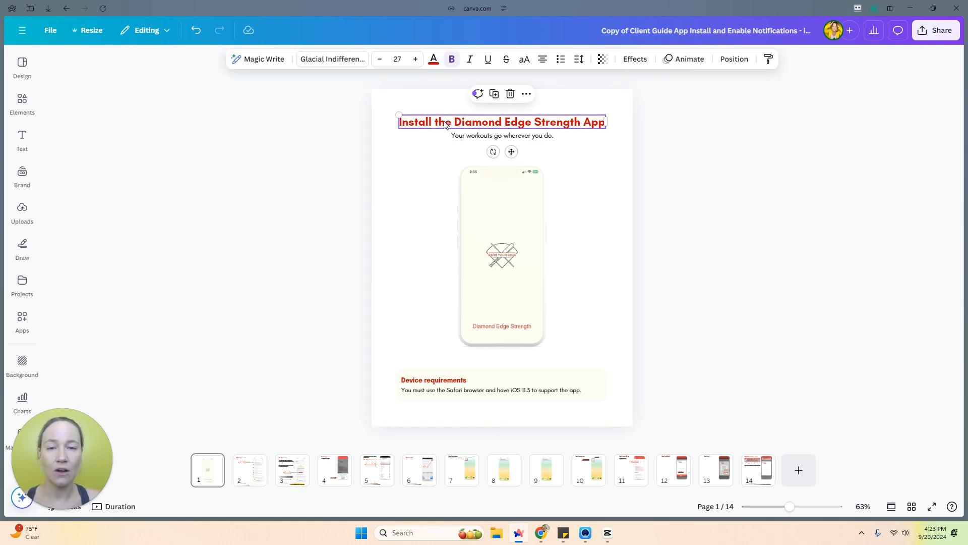
click(434, 59)
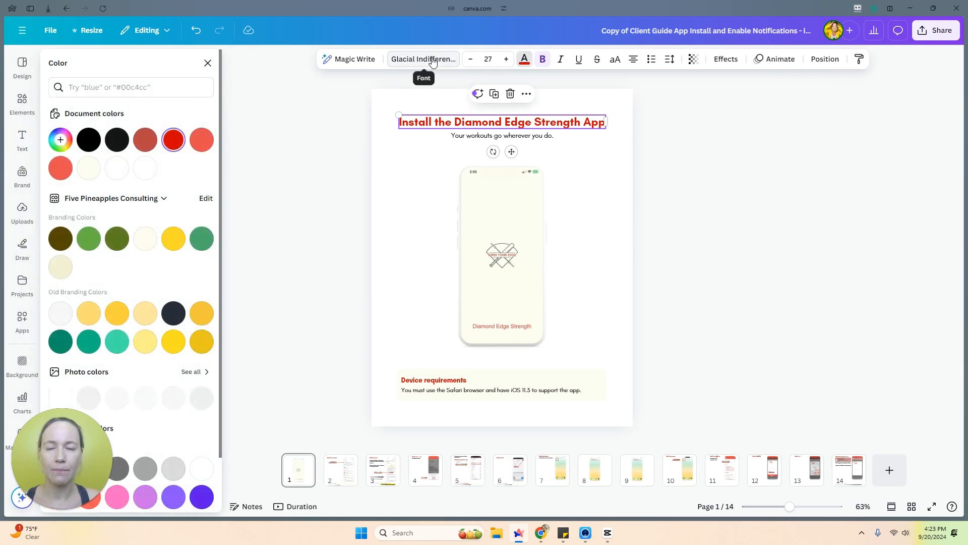
click(442, 59)
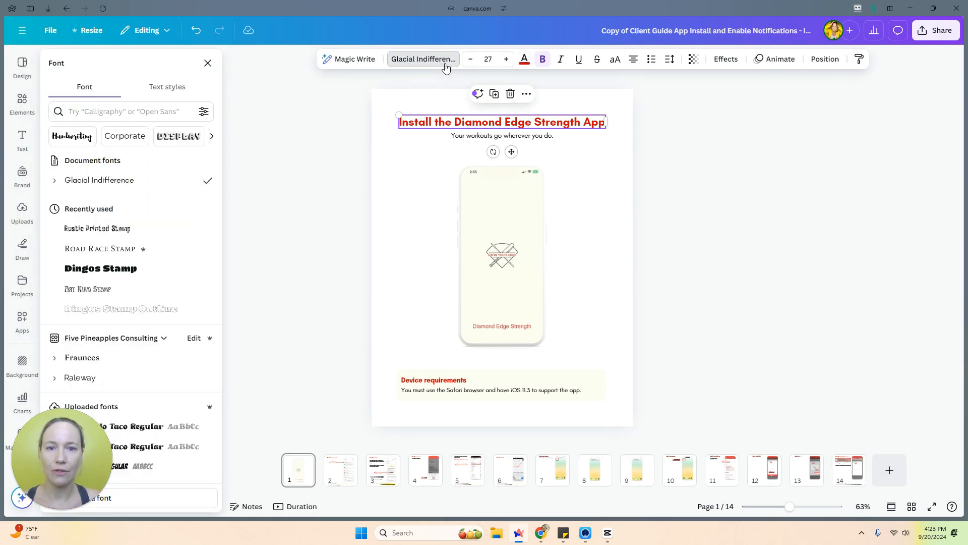
click(525, 59)
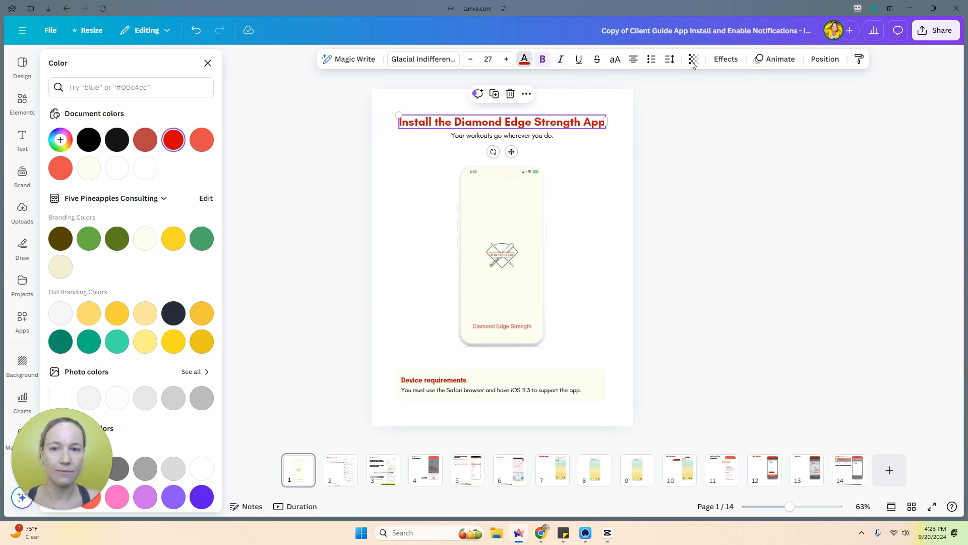
click(421, 182)
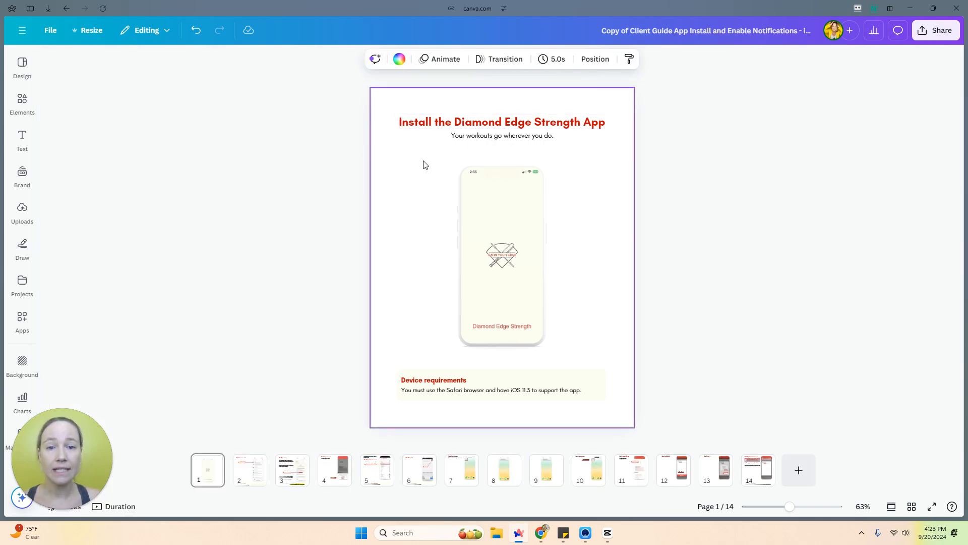
Recolour the page 1 heading to the brand green #4baa6b and apply the colour change to every matching red throughout the design.
click(425, 128)
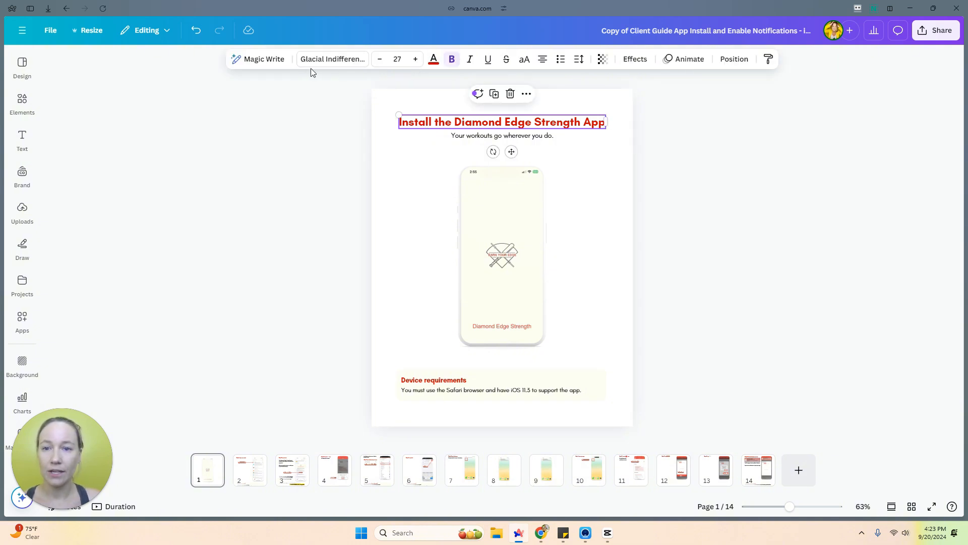
click(433, 59)
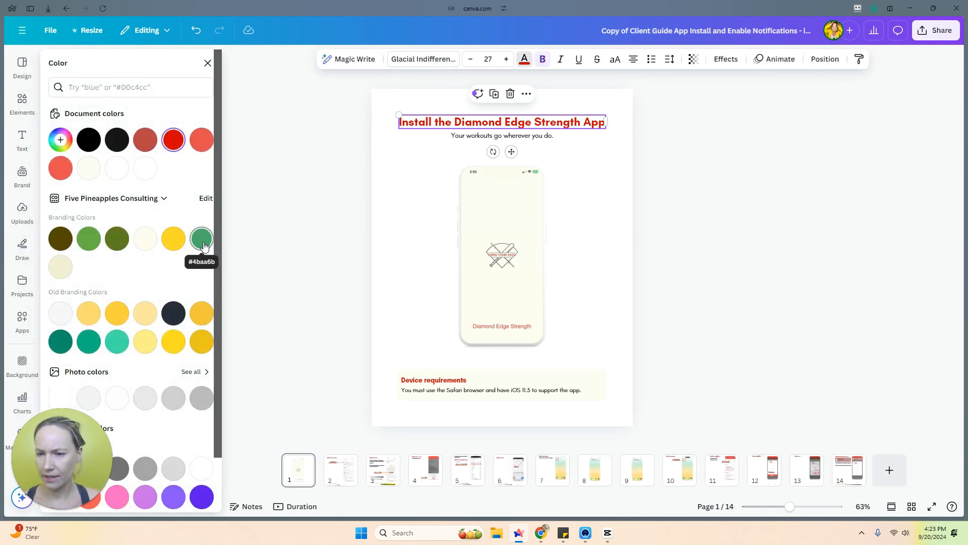
click(204, 245)
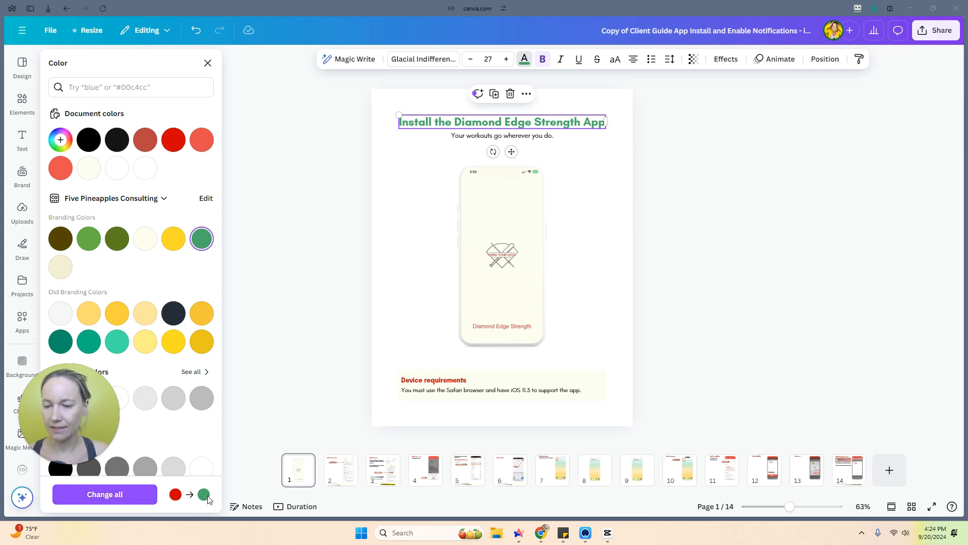
click(115, 495)
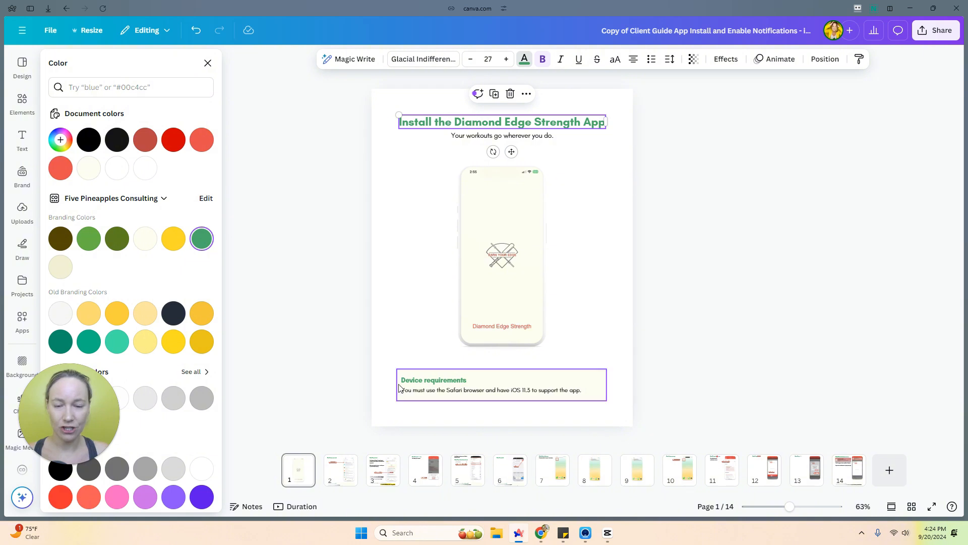
click(341, 469)
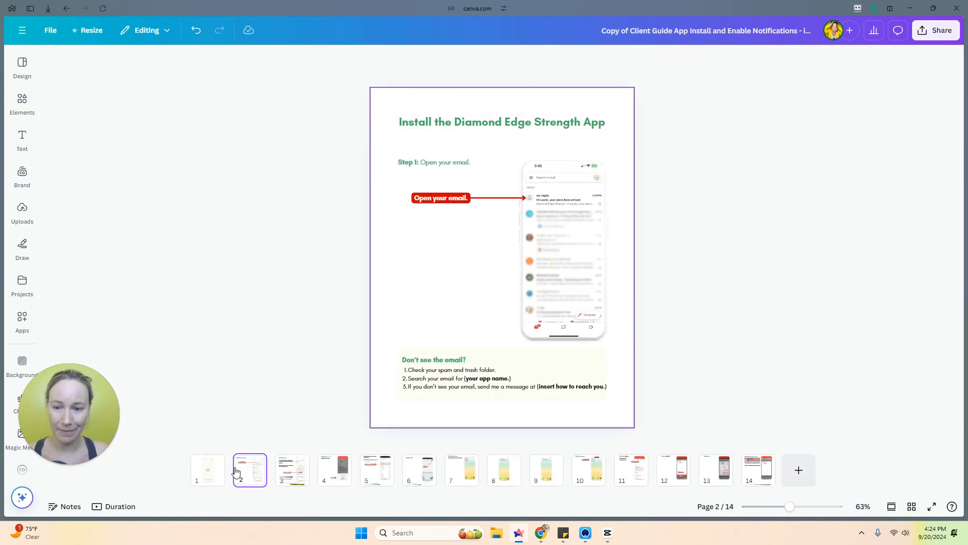
click(212, 473)
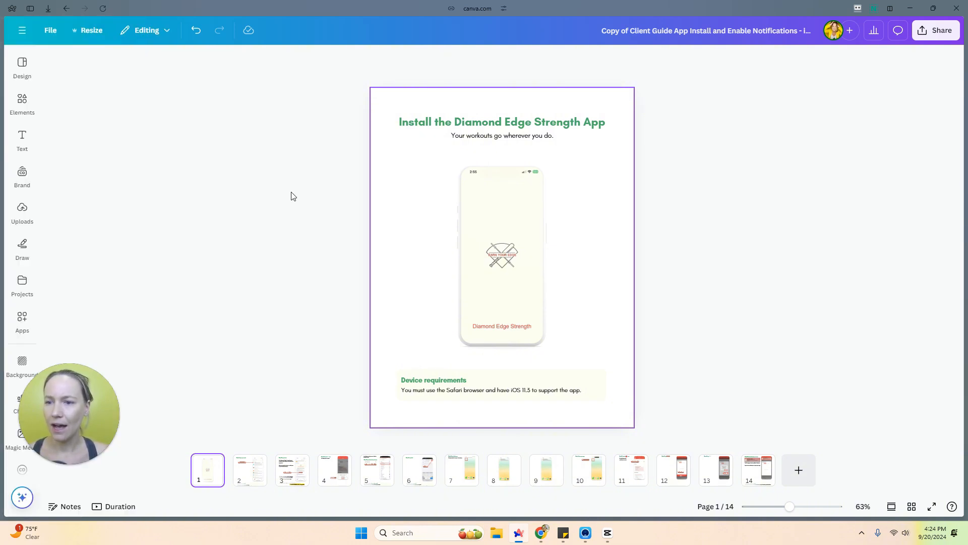
click(291, 193)
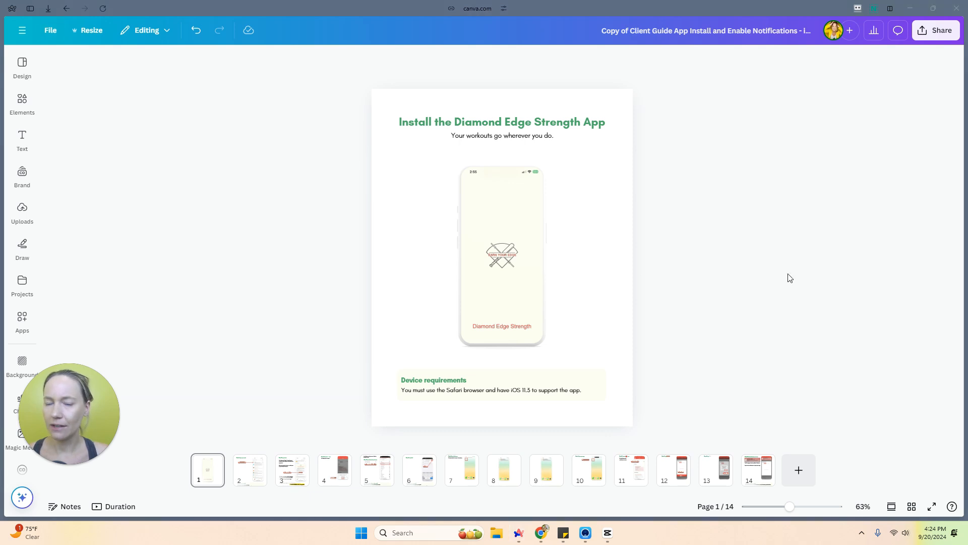
Add the uploaded Notification Center screenshot to page 1 and fit it into the phone frame.
click(22, 212)
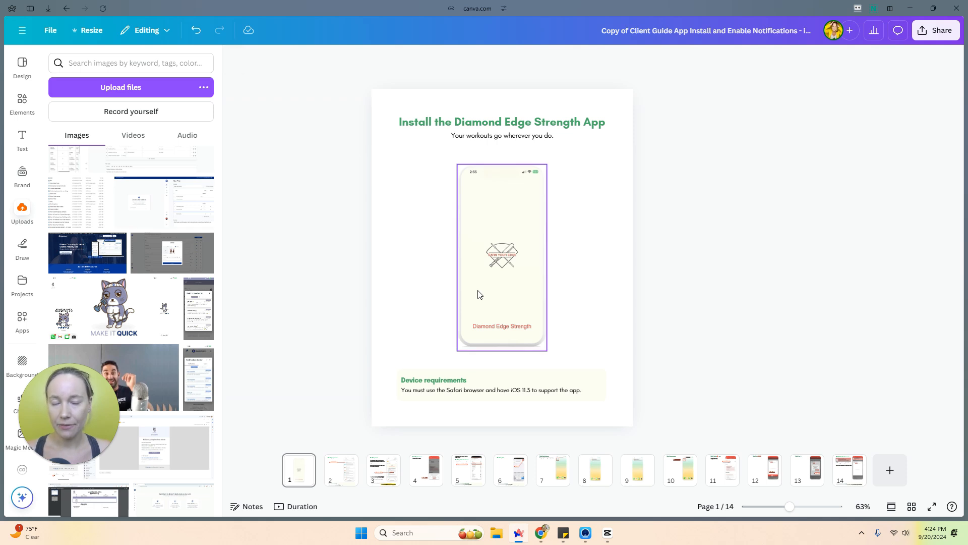
click(198, 305)
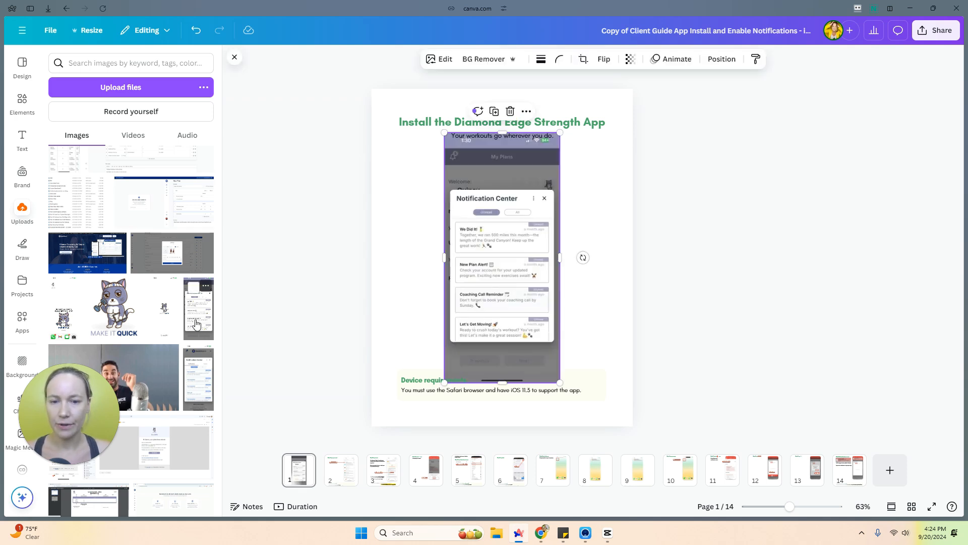
drag(471, 267, 528, 272)
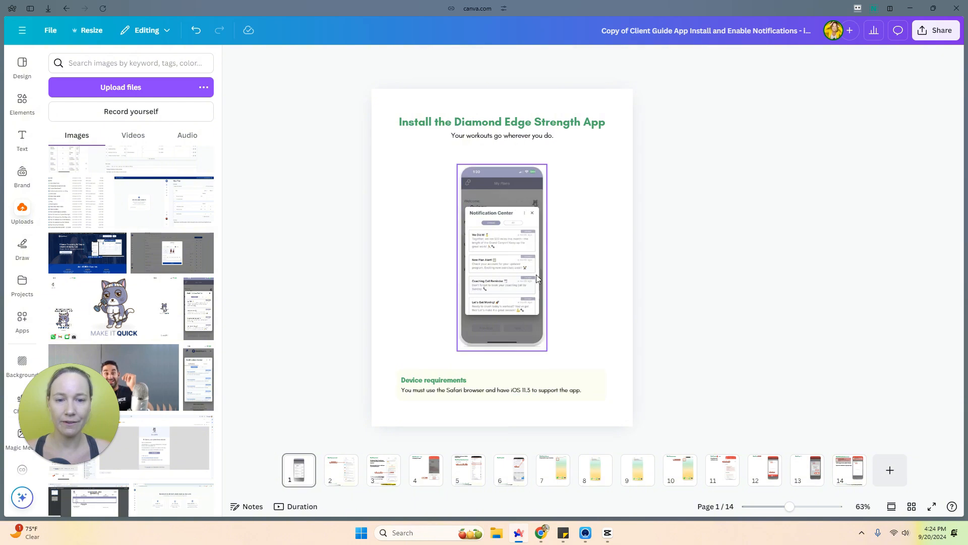
click(593, 277)
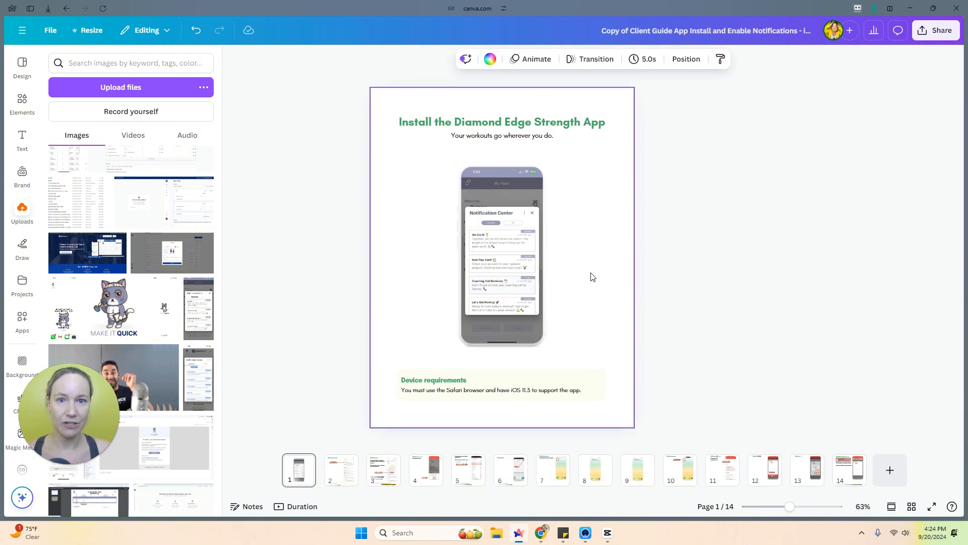
Undo adding the Notification Center screenshot and placing it in page 1's phone frame.
key(ctrl+z)
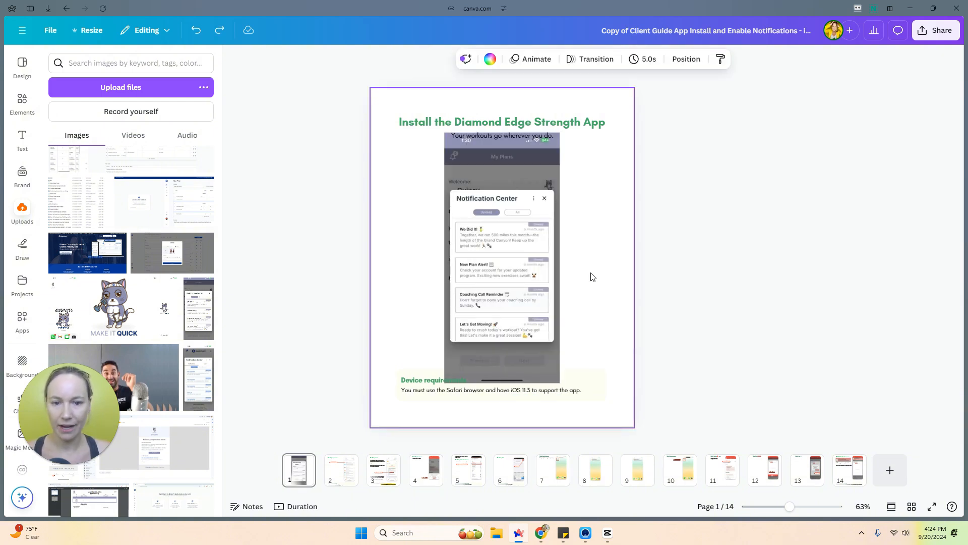
click(505, 262)
key(ctrl+y)
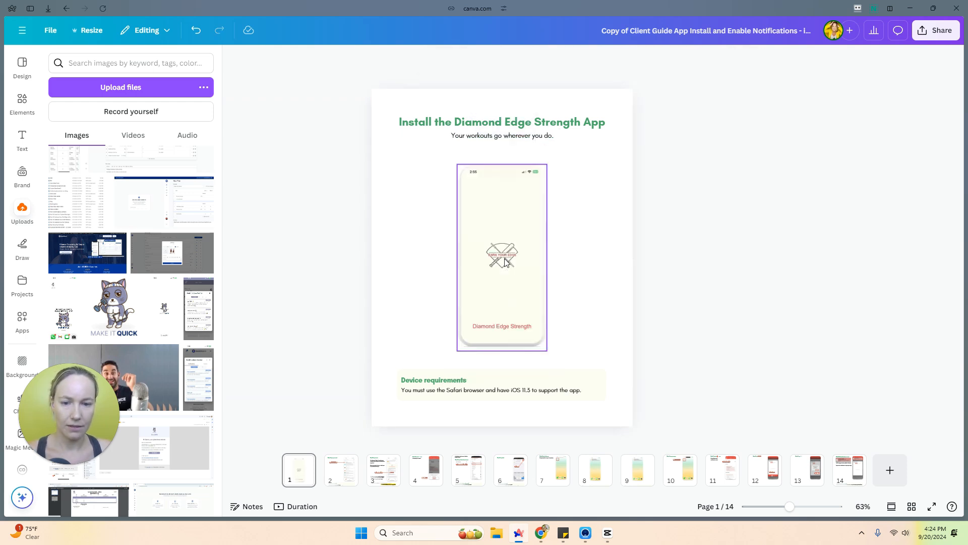
click(419, 278)
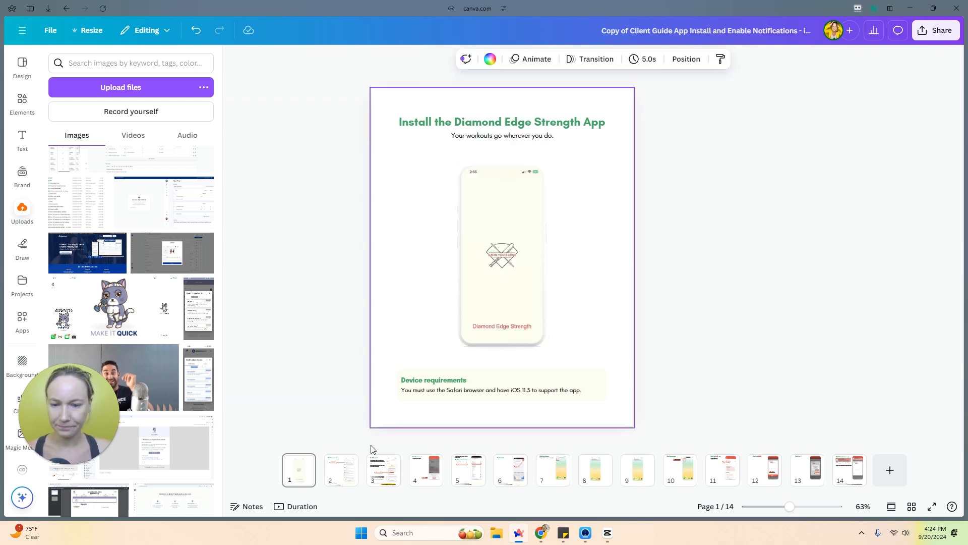
On page 2, set the background effect colour of the "Open your email." label to the brand green #4baa6b.
click(341, 477)
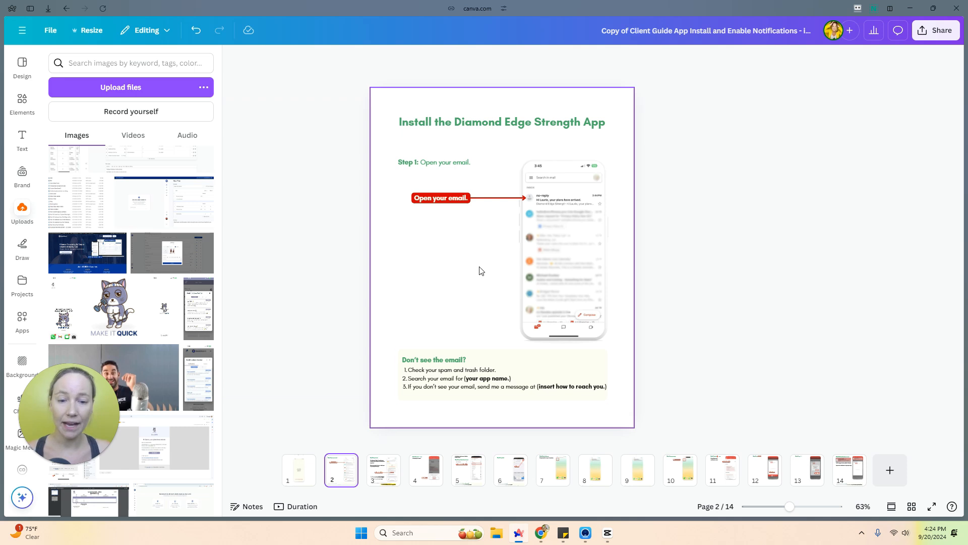
click(498, 204)
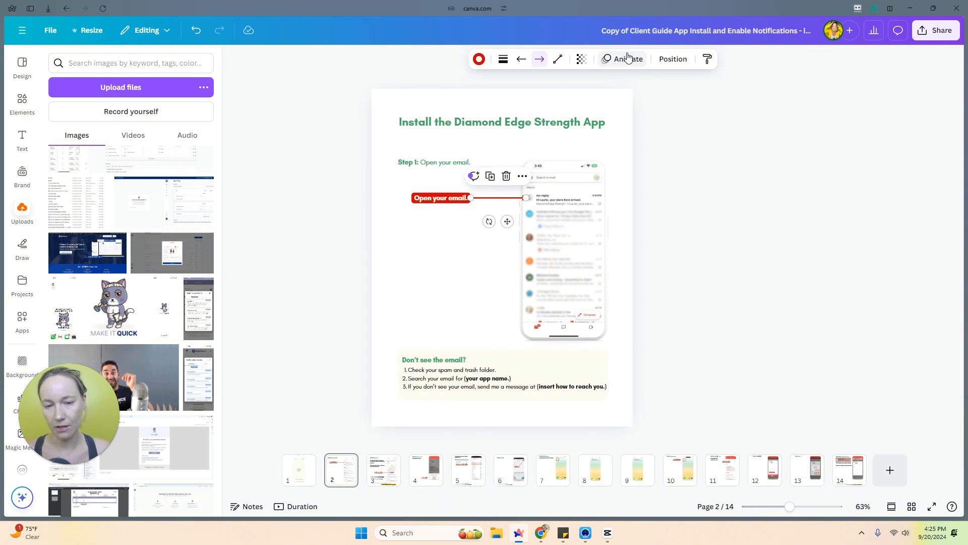
click(432, 257)
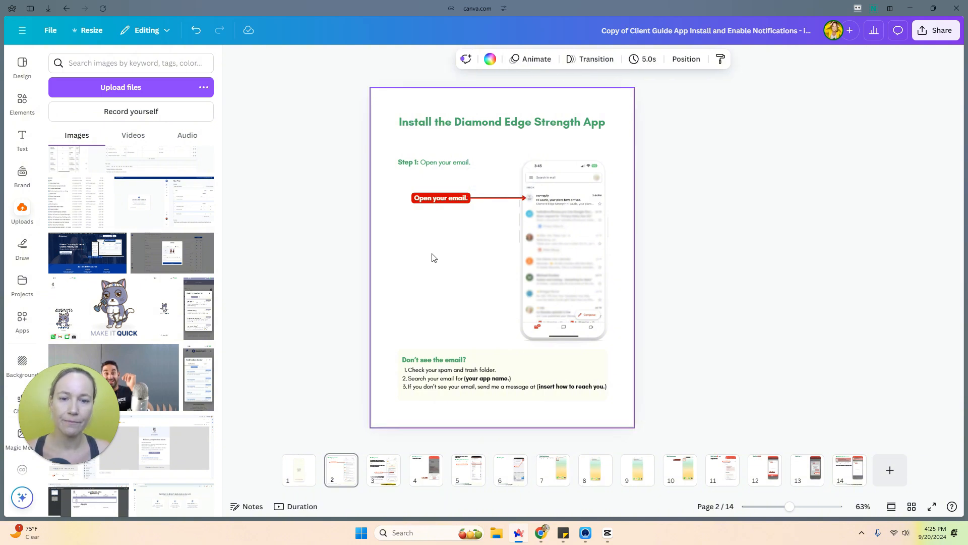
click(437, 203)
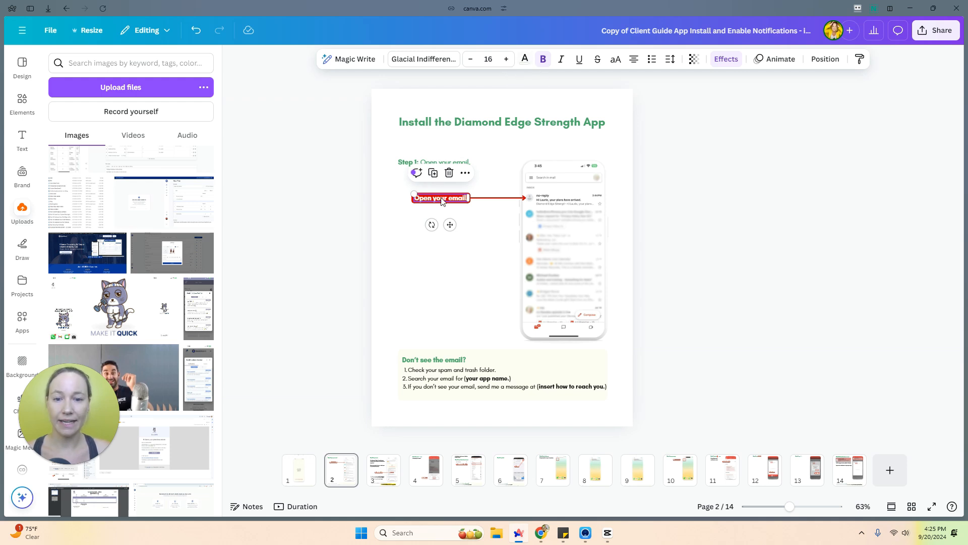
drag(441, 201, 448, 189)
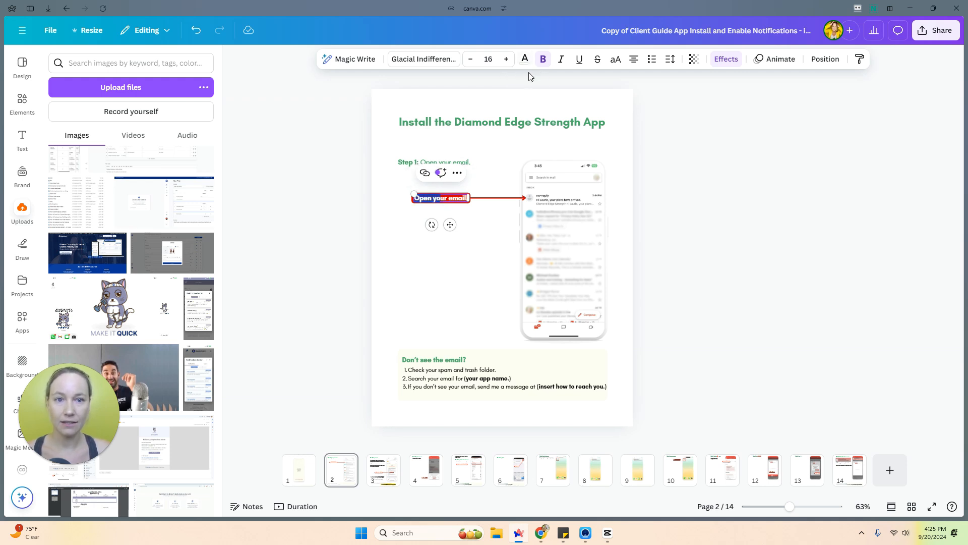
click(454, 262)
click(452, 202)
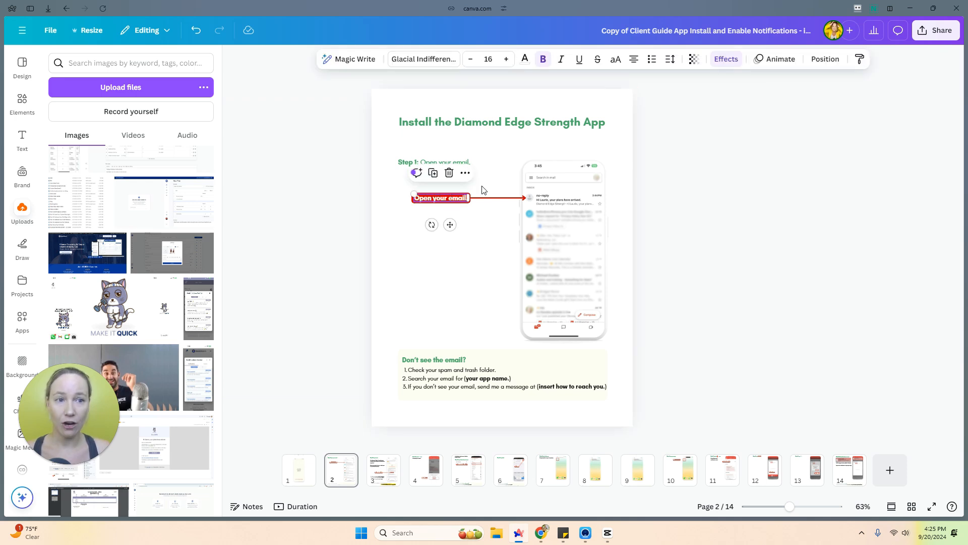
click(730, 60)
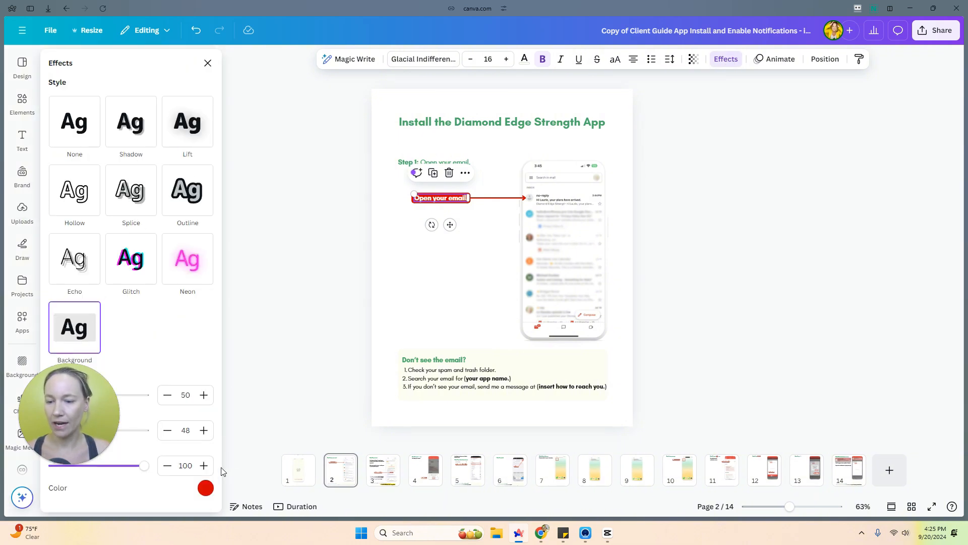
click(205, 489)
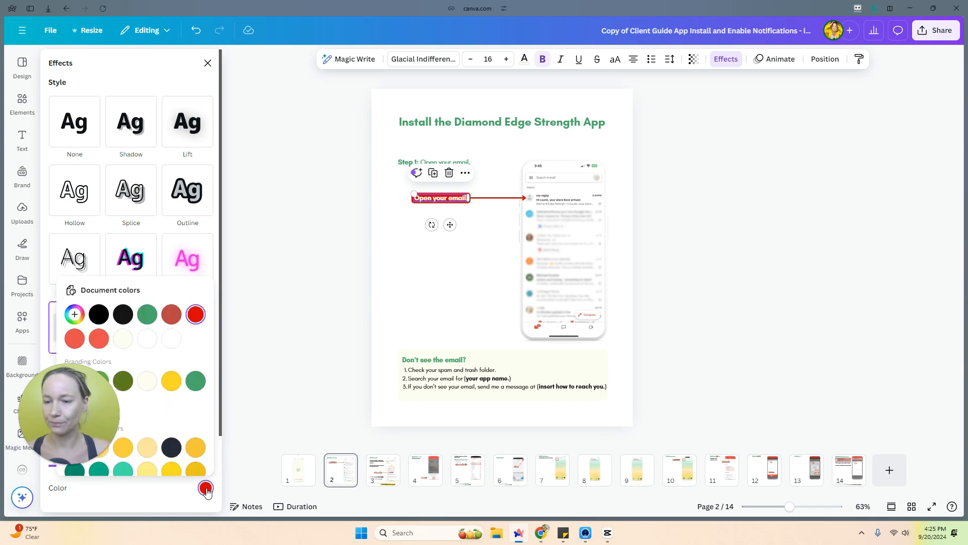
click(195, 381)
click(413, 250)
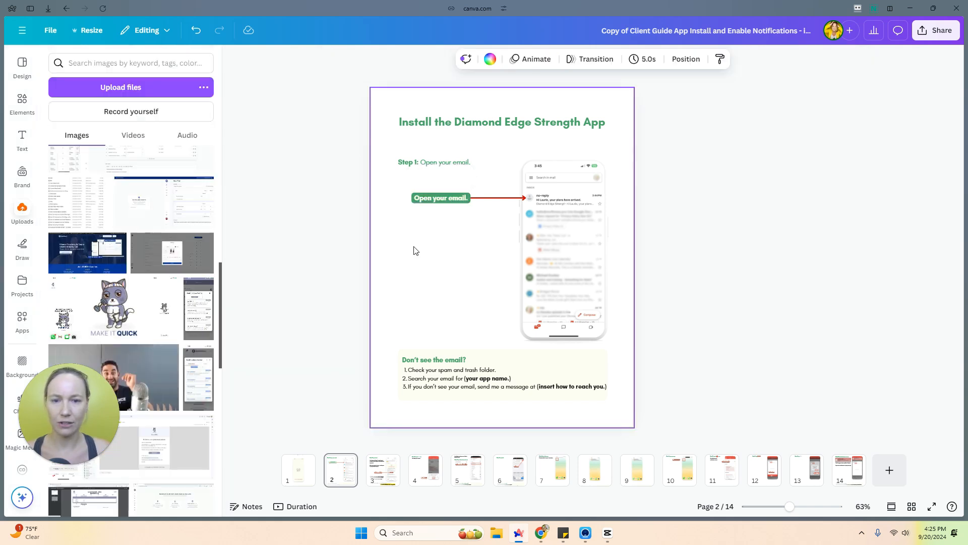
Recolour the arrow beside the "Open your email." label on page 2 to the brand green.
click(507, 198)
click(480, 60)
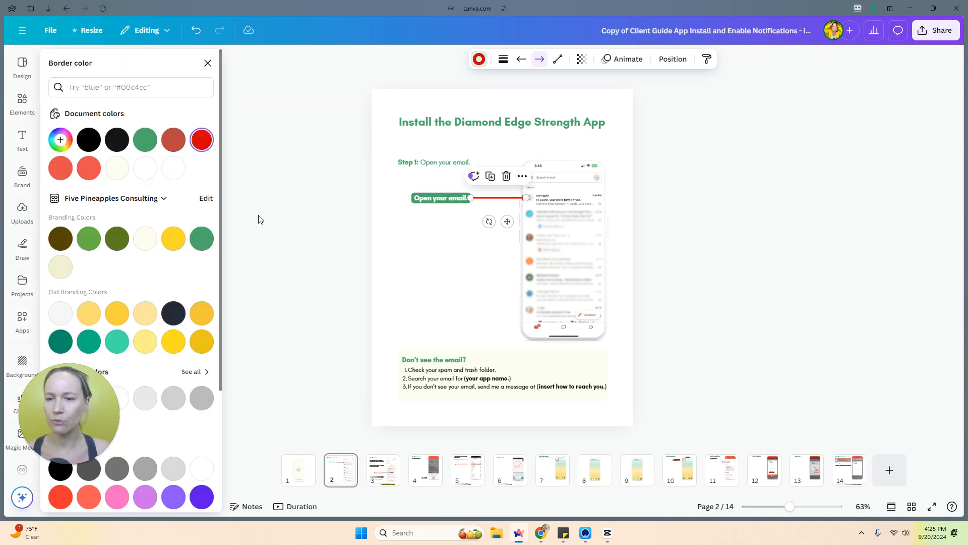
click(202, 238)
click(424, 260)
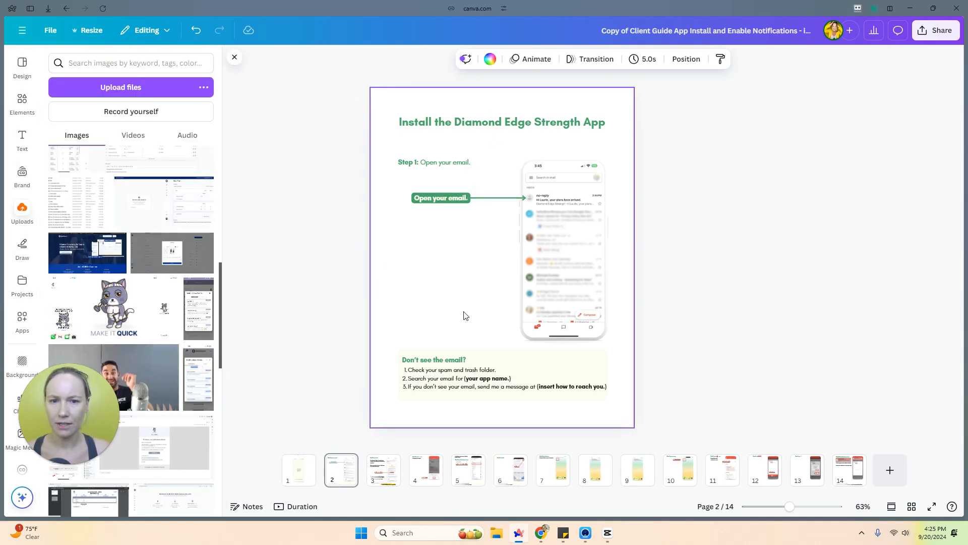
Recolour page 3's "Tap 'Get Started'" arrow to the brand green and apply the change to every matching red across all pages.
scroll(462, 308, down, 3)
click(514, 278)
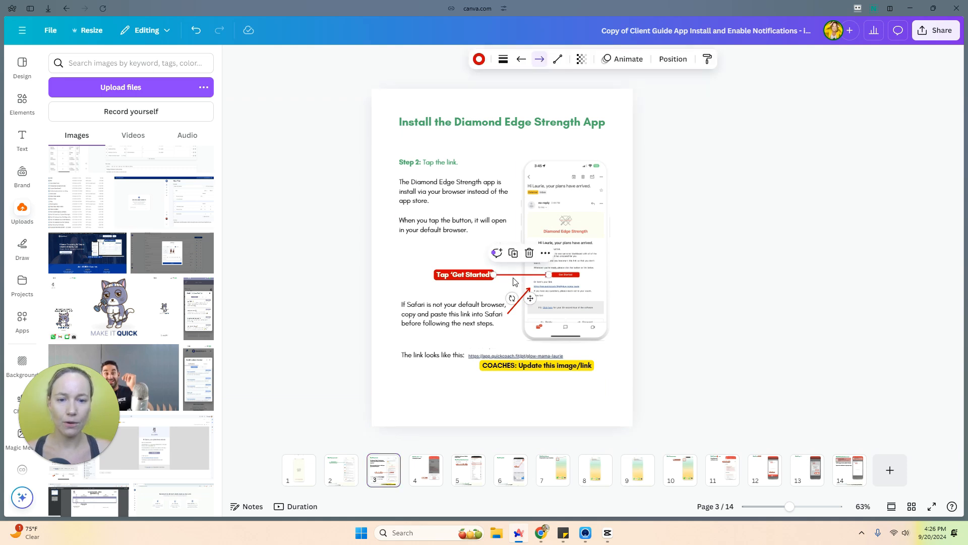
click(479, 59)
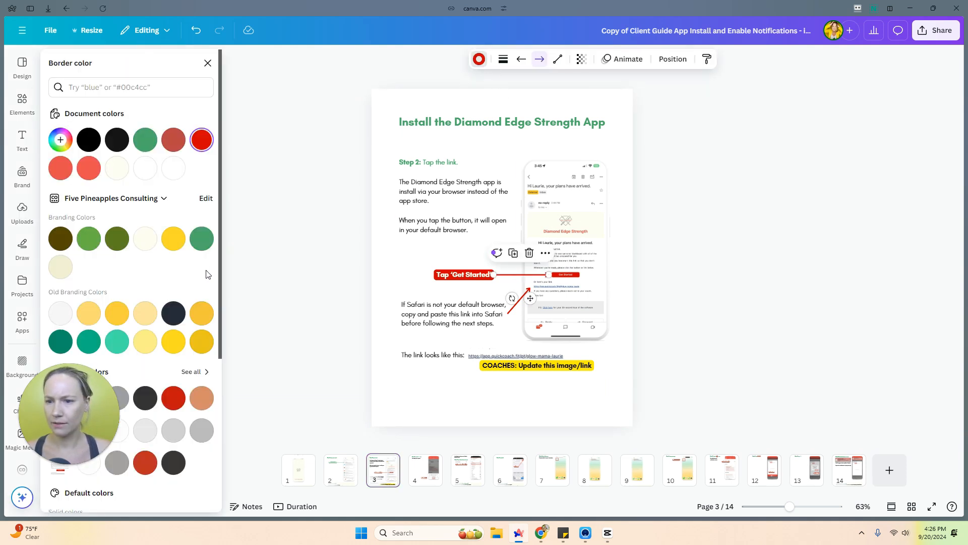
click(202, 239)
click(120, 494)
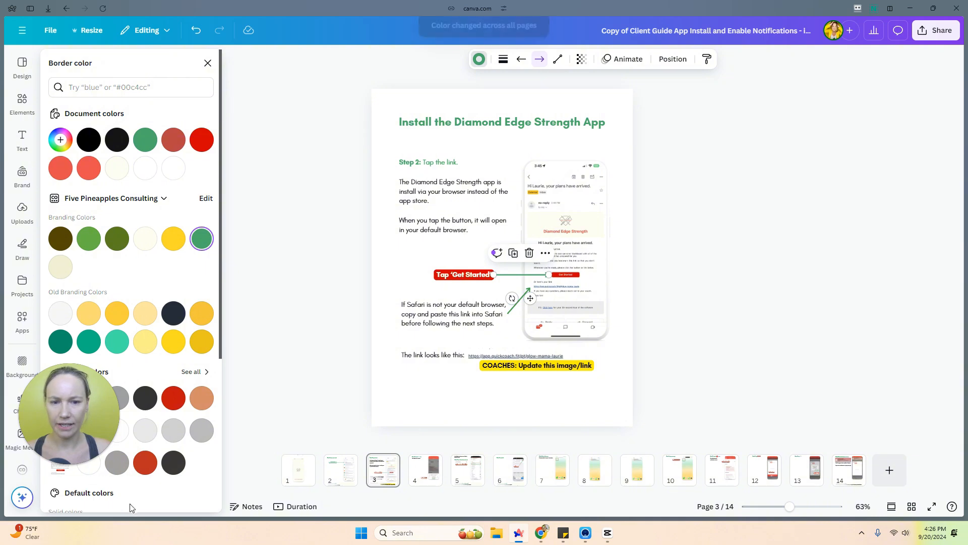
click(423, 267)
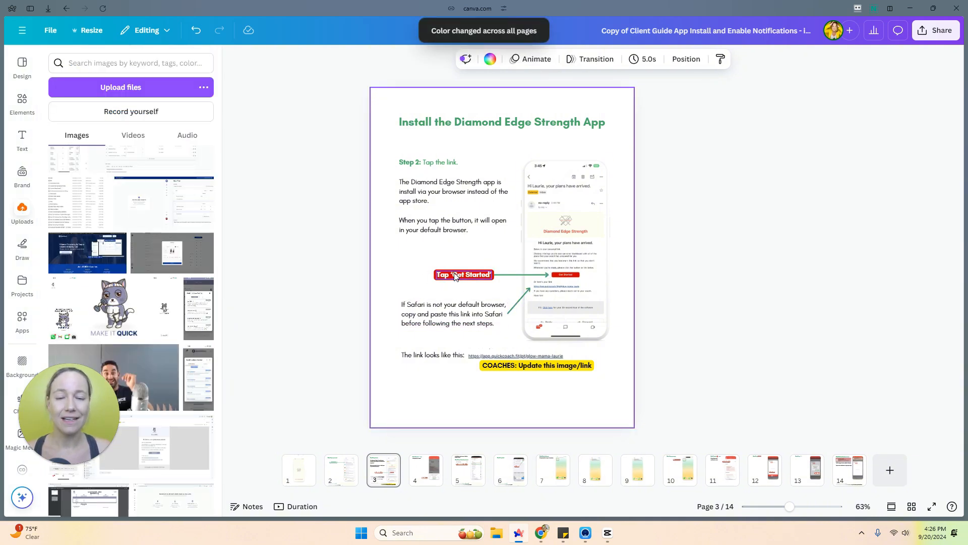
Examine the labels, coach notes and placeholder text on pages 2 to 4 that need the brand's own details.
click(454, 276)
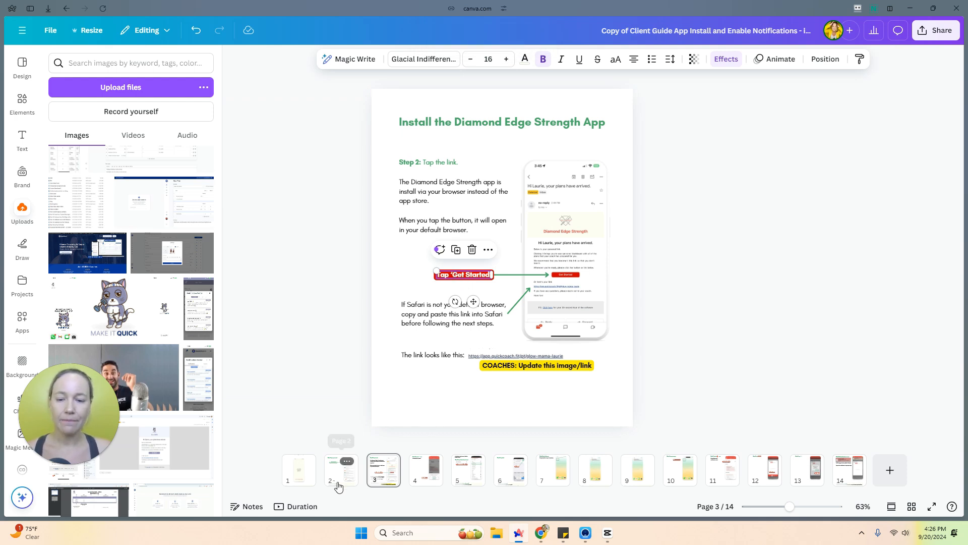
click(509, 369)
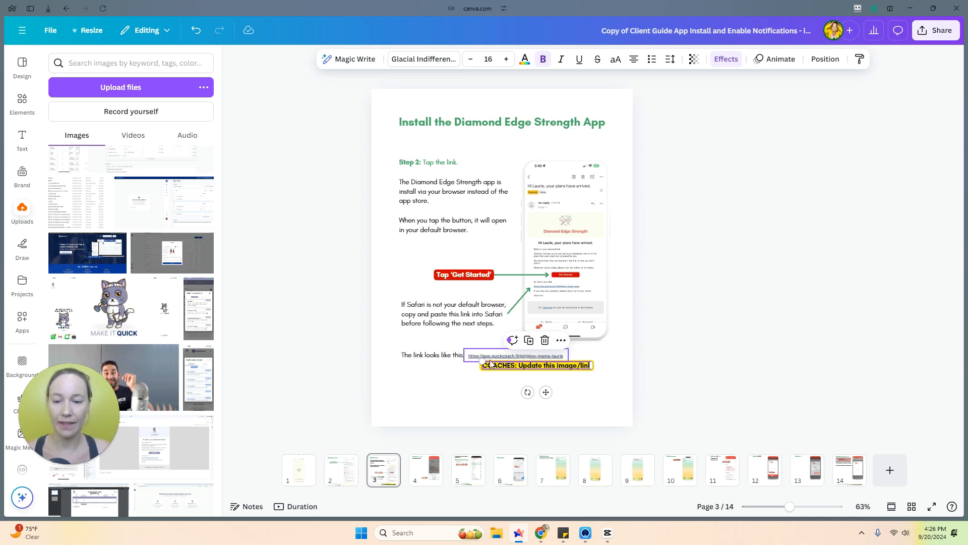
click(343, 475)
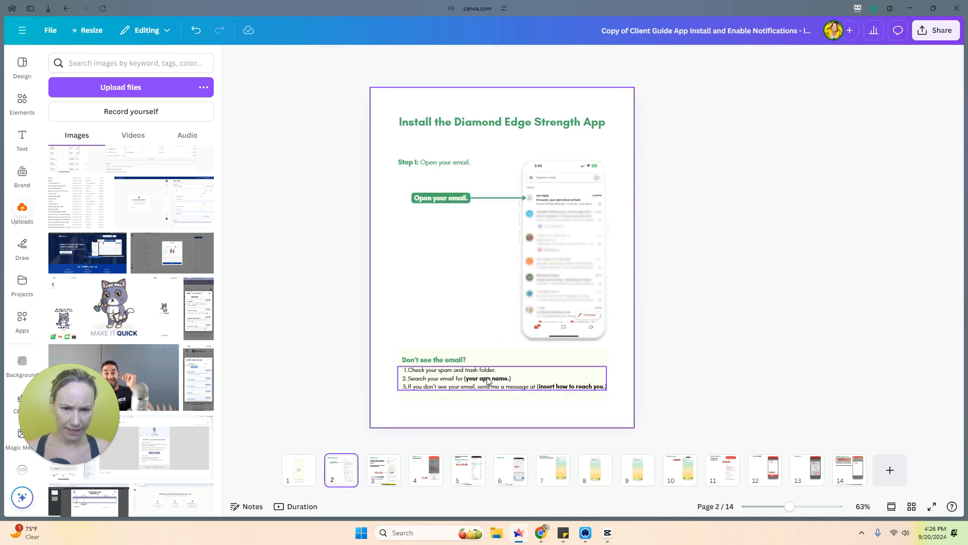
click(464, 378)
drag(463, 378, 598, 387)
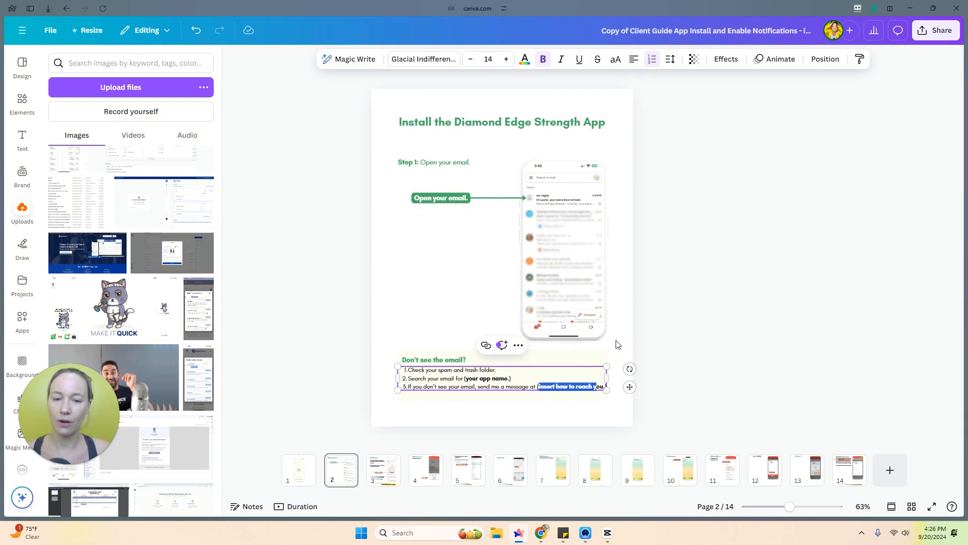
click(617, 344)
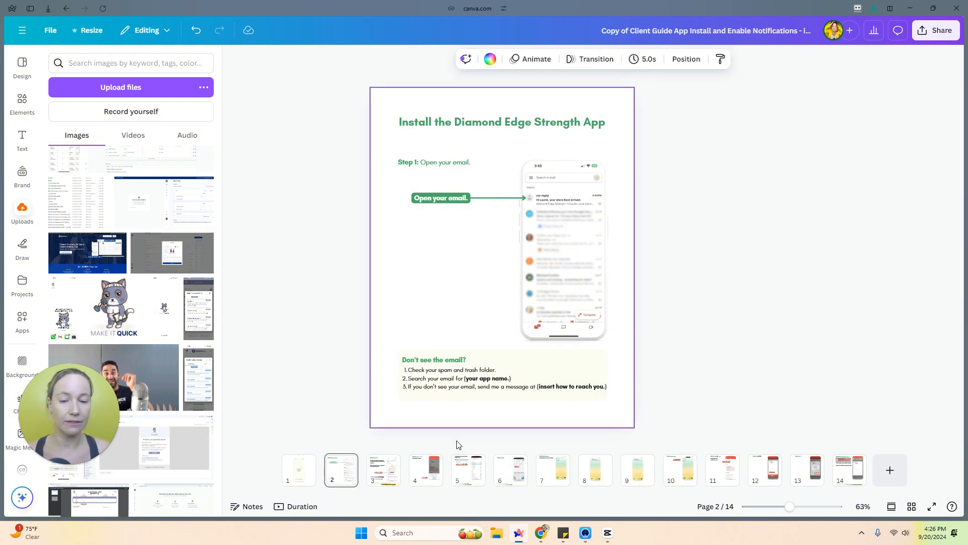
click(426, 475)
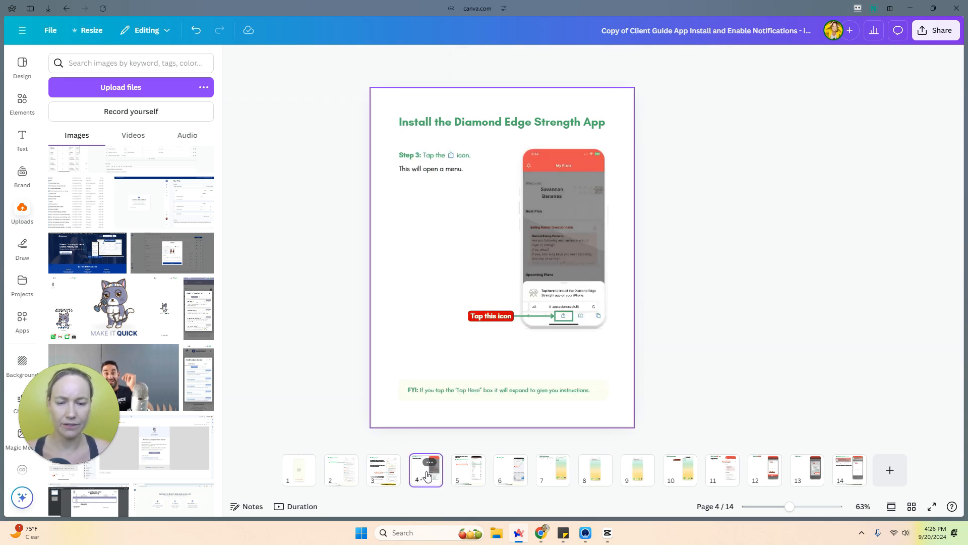
click(378, 470)
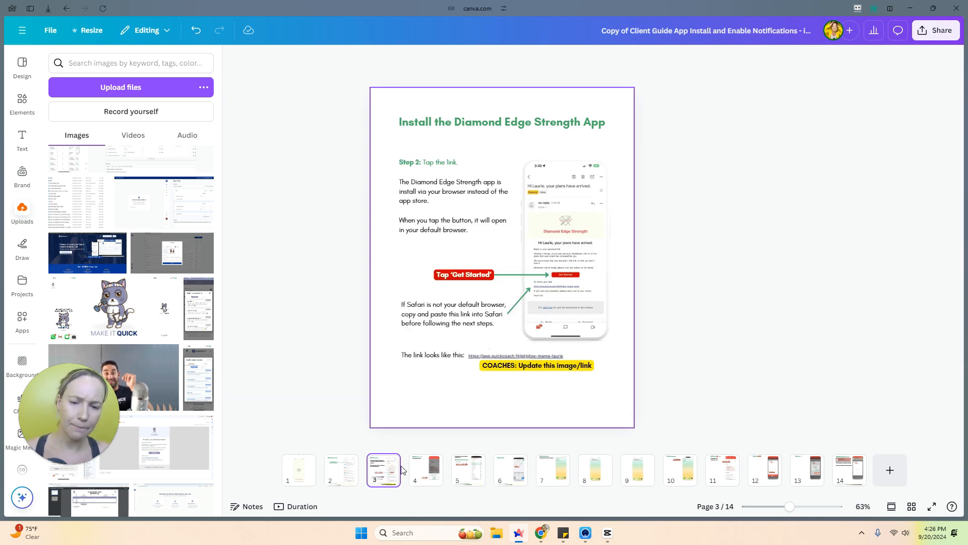
click(344, 474)
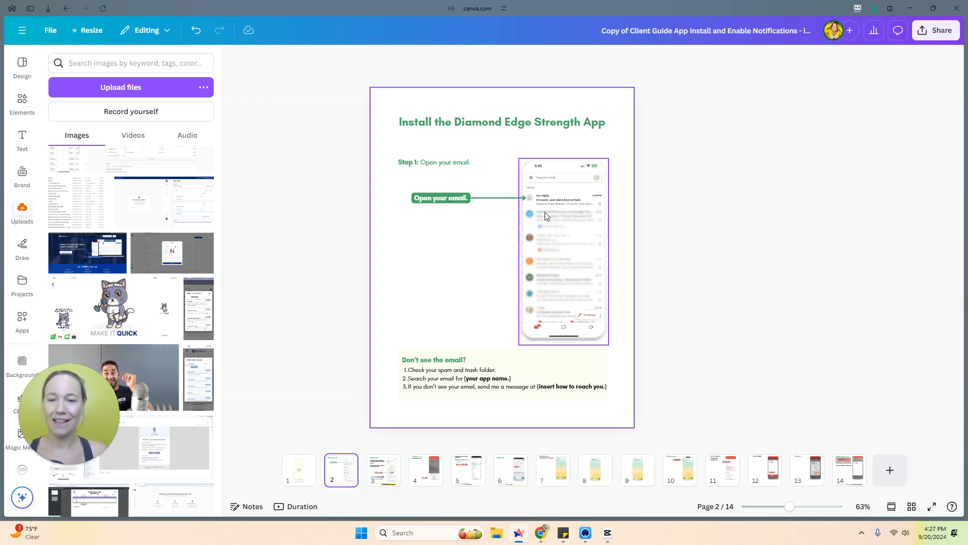
click(489, 230)
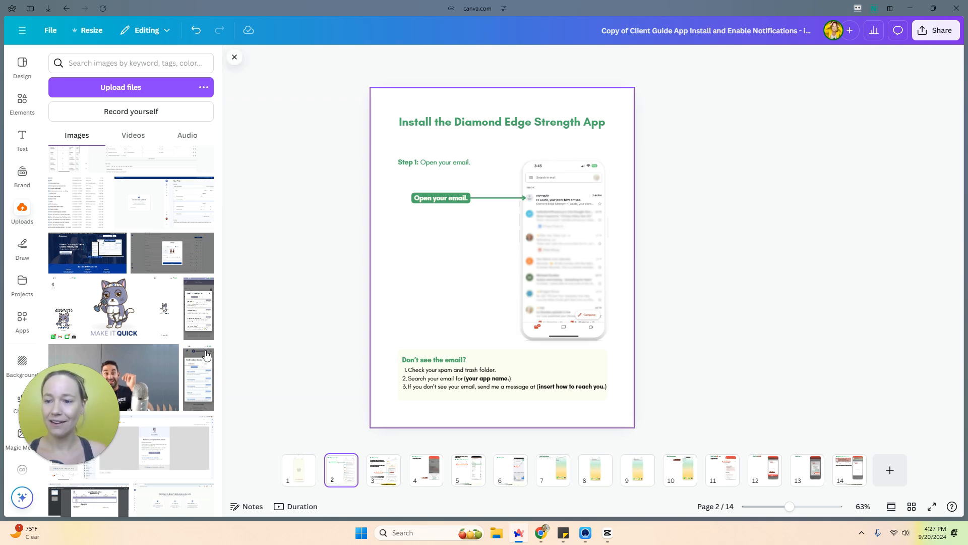
Add the uploaded Notification Center screenshot to page 2 and brush Blur over its notification messages with brush size 59.
click(201, 319)
drag(501, 282, 465, 274)
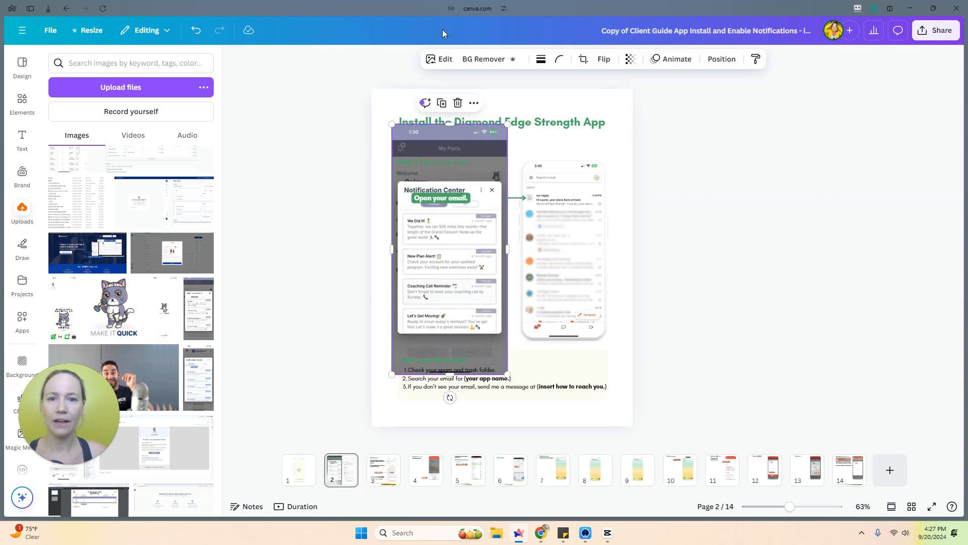
click(438, 62)
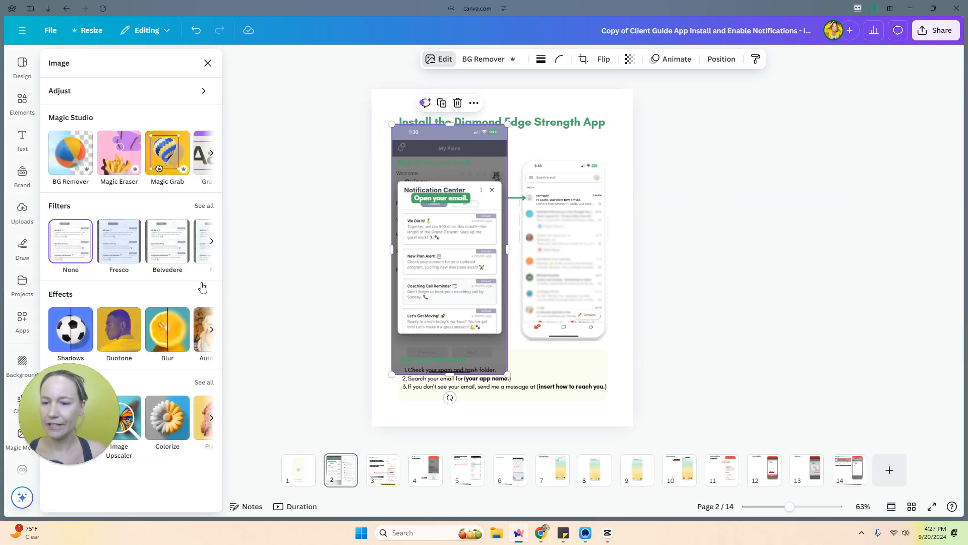
click(167, 338)
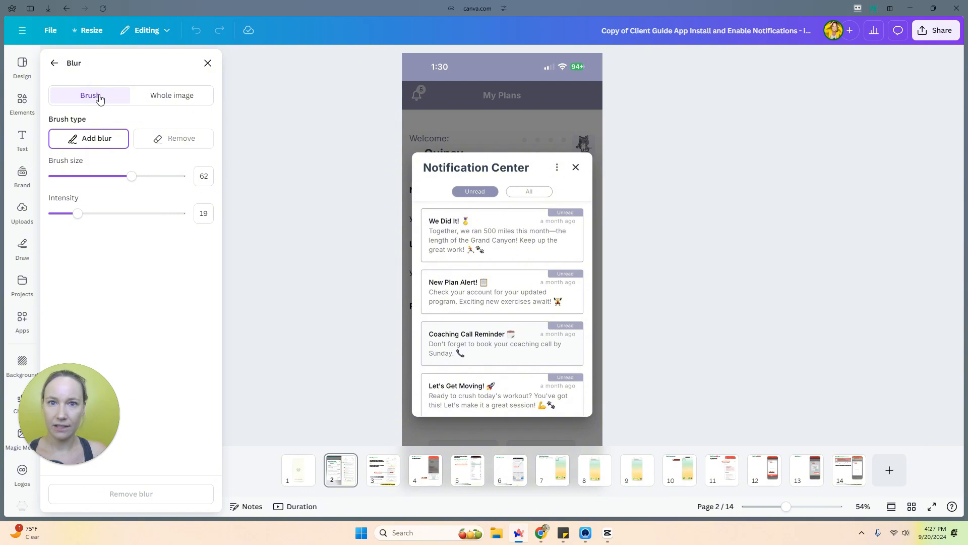
mouse_move(130, 178)
mouse_down()
mouse_move(102, 179)
mouse_move(129, 181)
mouse_up()
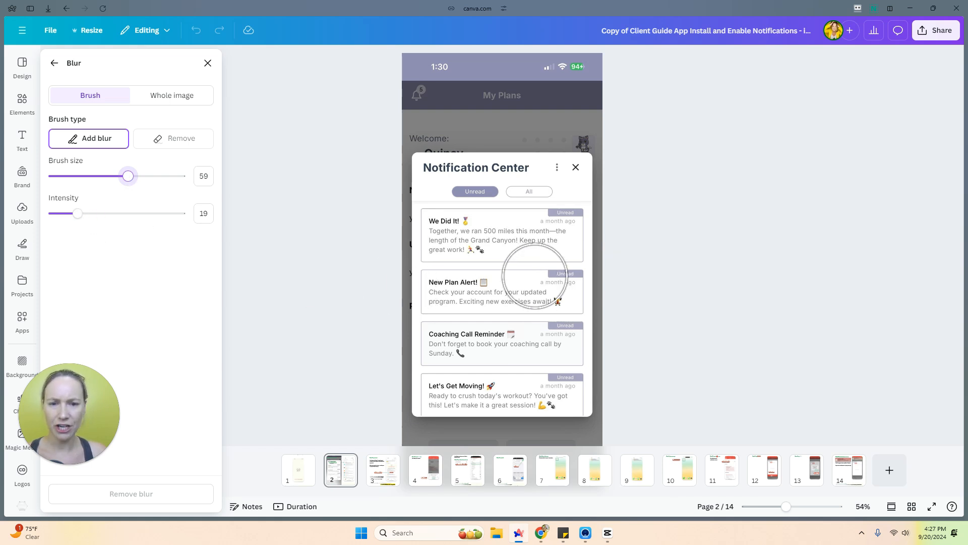
mouse_move(444, 230)
mouse_down()
mouse_move(446, 395)
mouse_move(566, 388)
mouse_move(561, 262)
mouse_move(559, 228)
mouse_move(440, 229)
mouse_move(542, 247)
mouse_move(447, 275)
mouse_move(558, 330)
mouse_move(463, 365)
mouse_move(481, 358)
mouse_move(536, 285)
mouse_move(544, 353)
mouse_move(538, 310)
mouse_up()
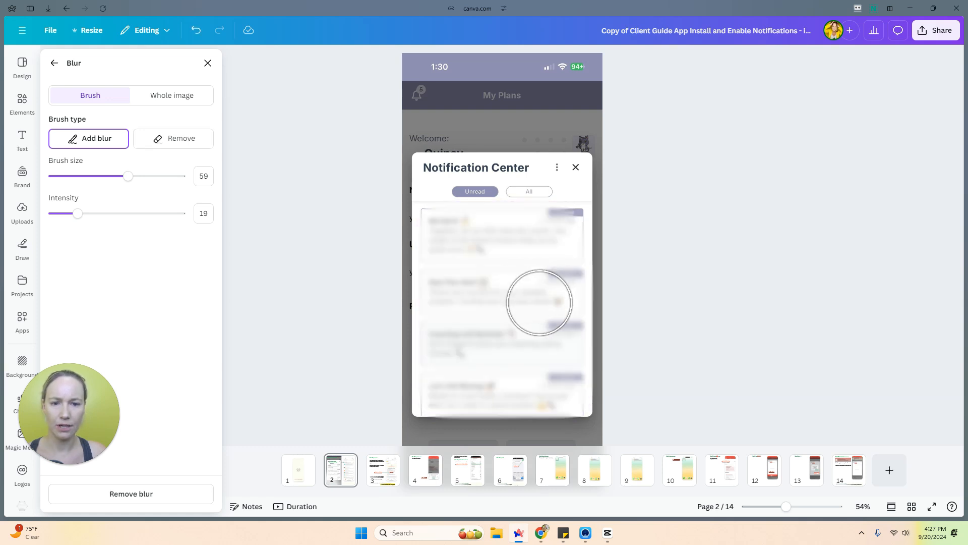
click(207, 63)
Delete the blurred Notification Center screenshot from page 2.
drag(401, 262, 395, 297)
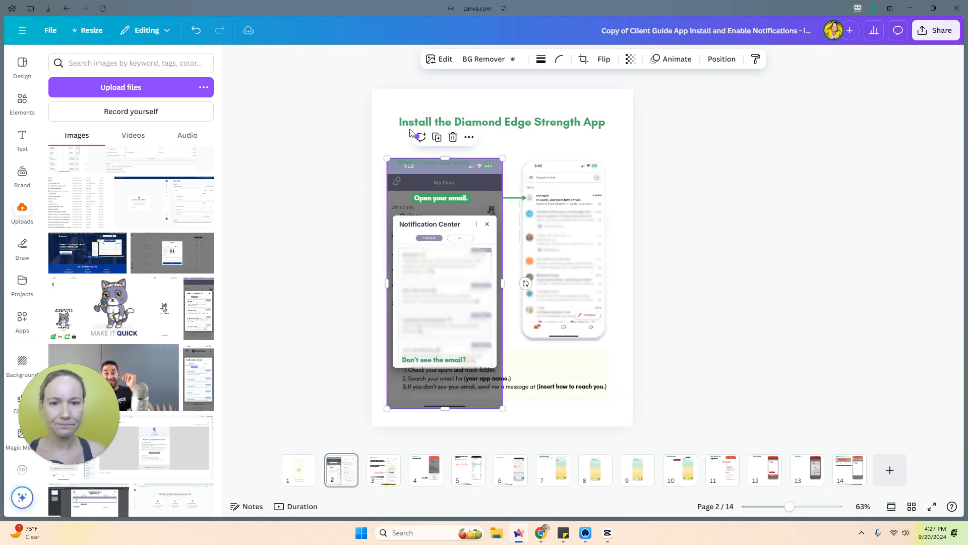
click(453, 140)
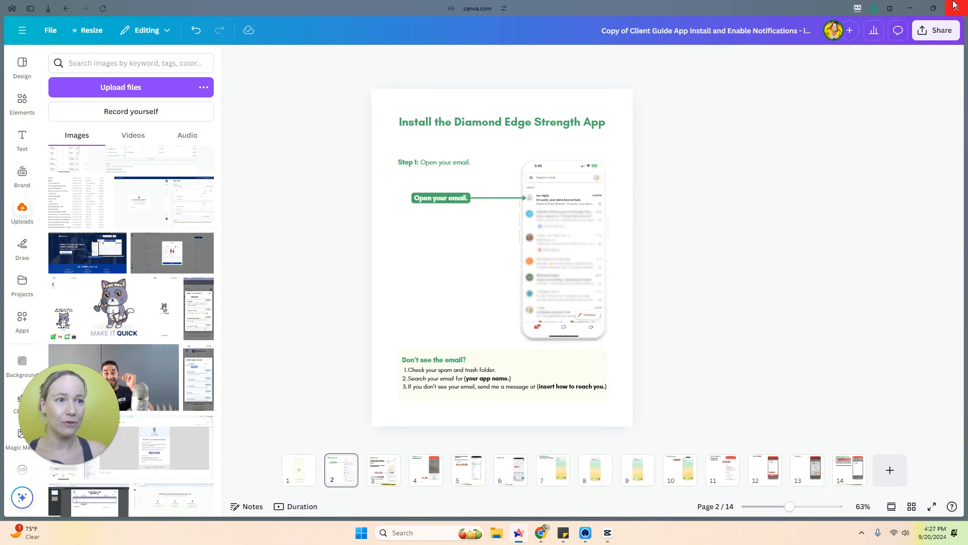
Open the design's download settings and choose PDF Standard as the file type.
click(937, 31)
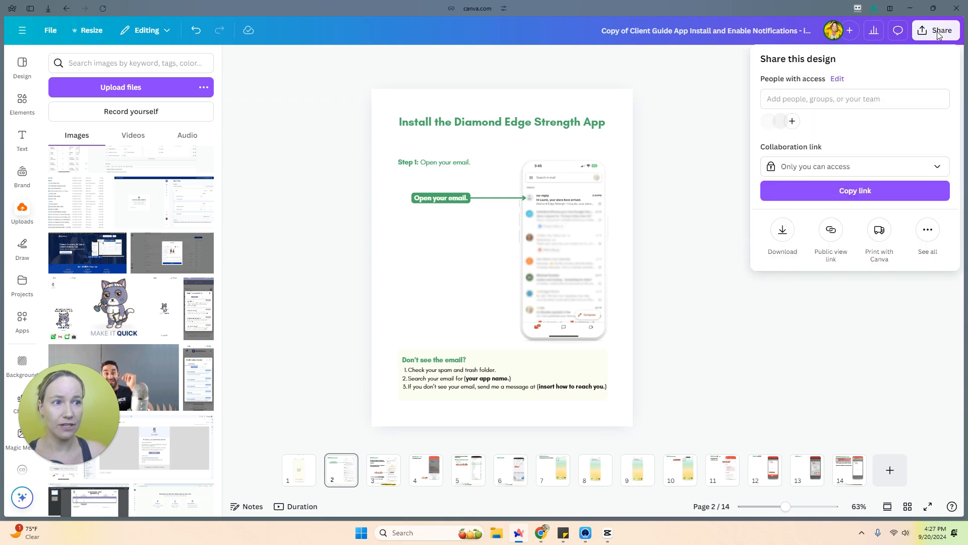
click(784, 231)
click(799, 103)
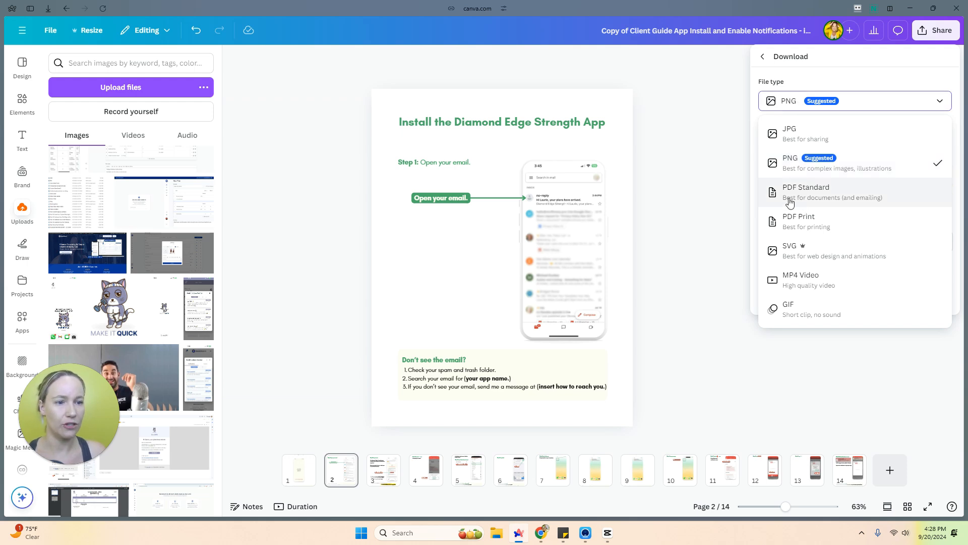
click(809, 197)
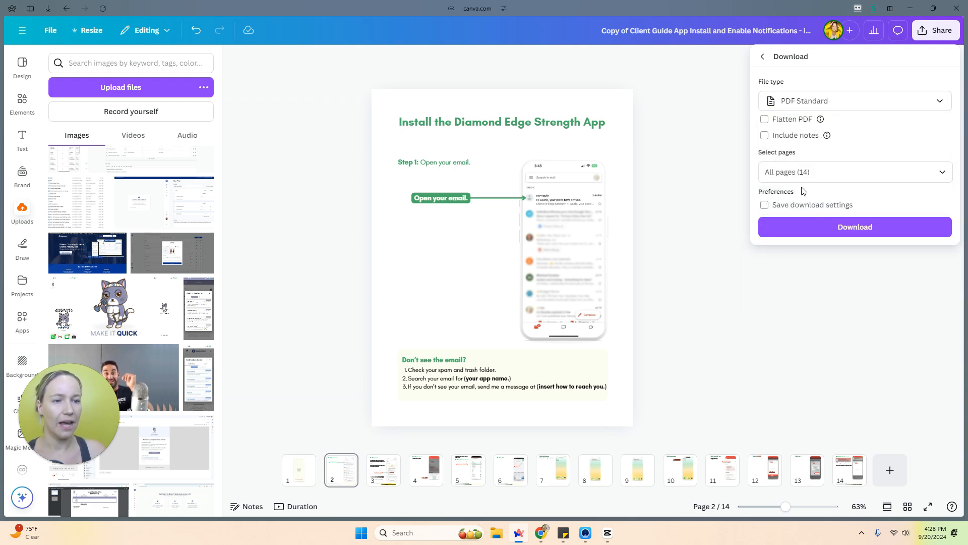